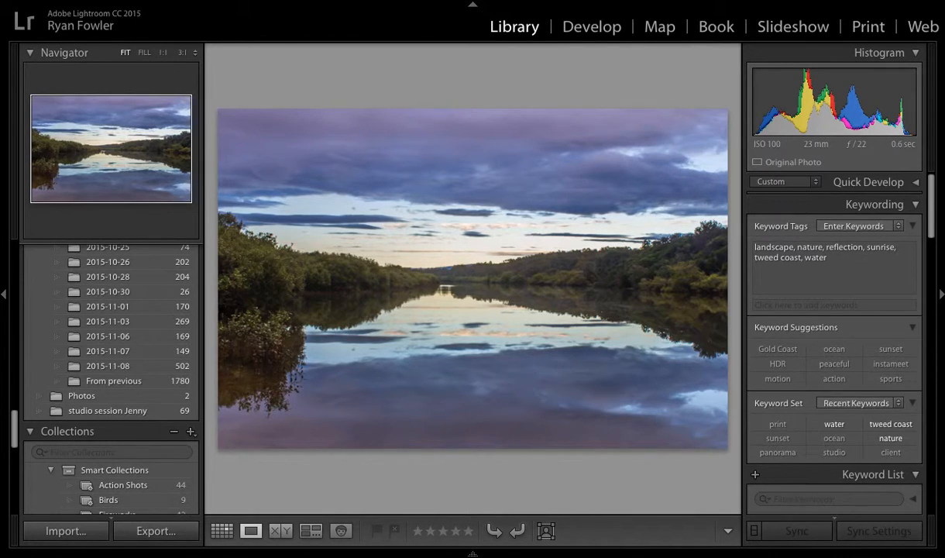
# Open the export settings for the lake reflection photo and choose Hard Drive as the export destination
pyautogui.click(107, 1)
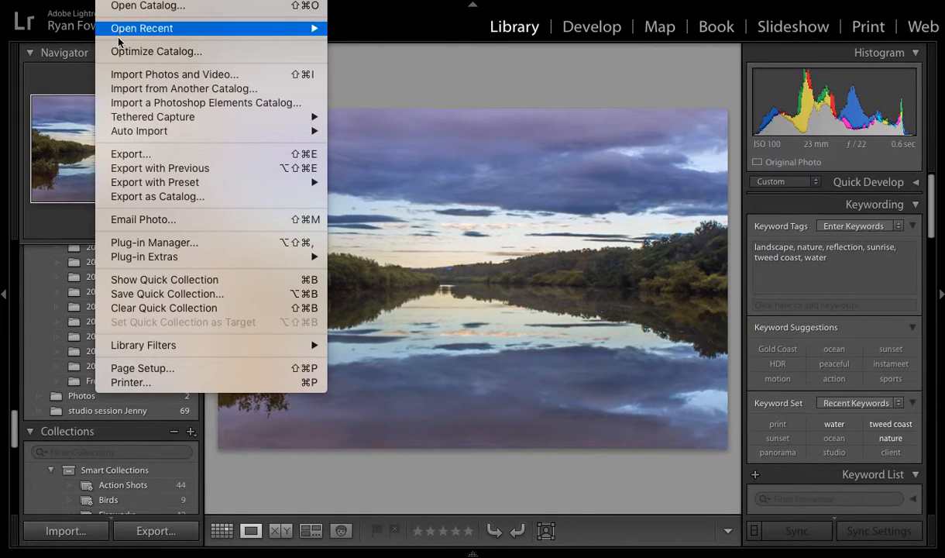
pyautogui.click(171, 156)
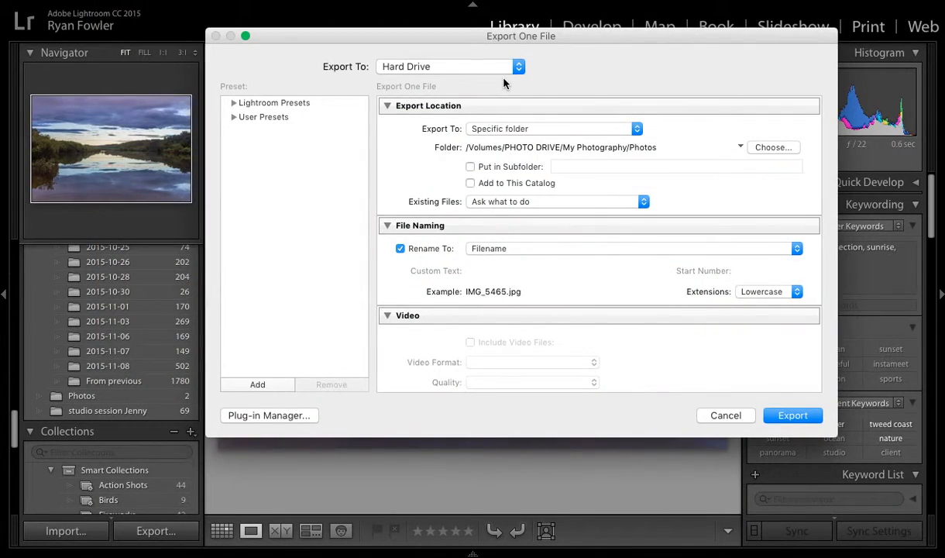
pyautogui.scroll(-1, 586, 210)
pyautogui.scroll(-10, 586, 209)
pyautogui.scroll(10, 589, 207)
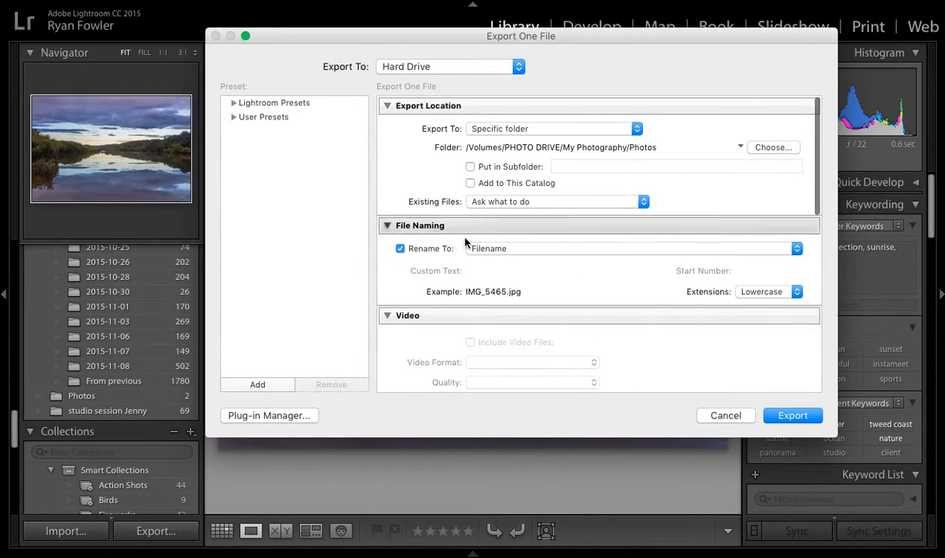
pyautogui.click(519, 68)
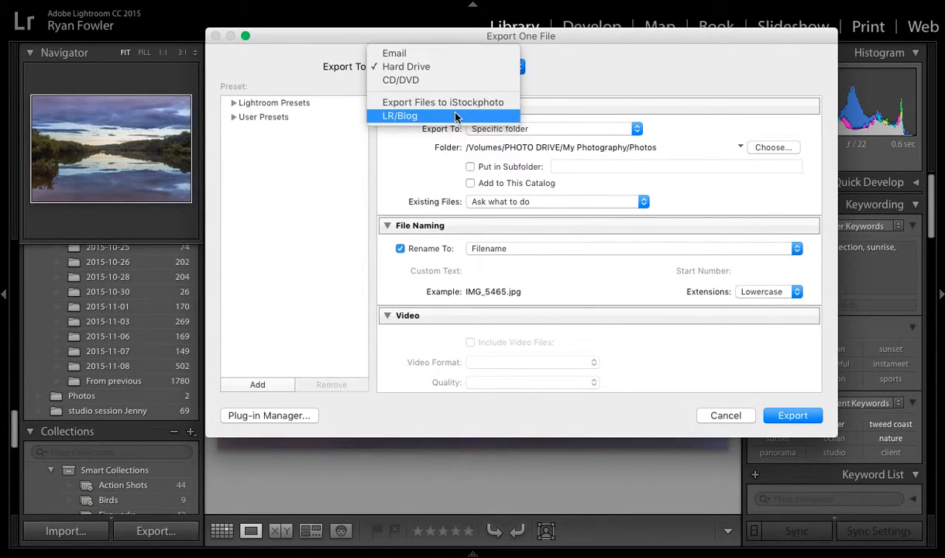
pyautogui.click(447, 67)
# Look through the export location types and the list of recently used destination folders
pyautogui.click(592, 102)
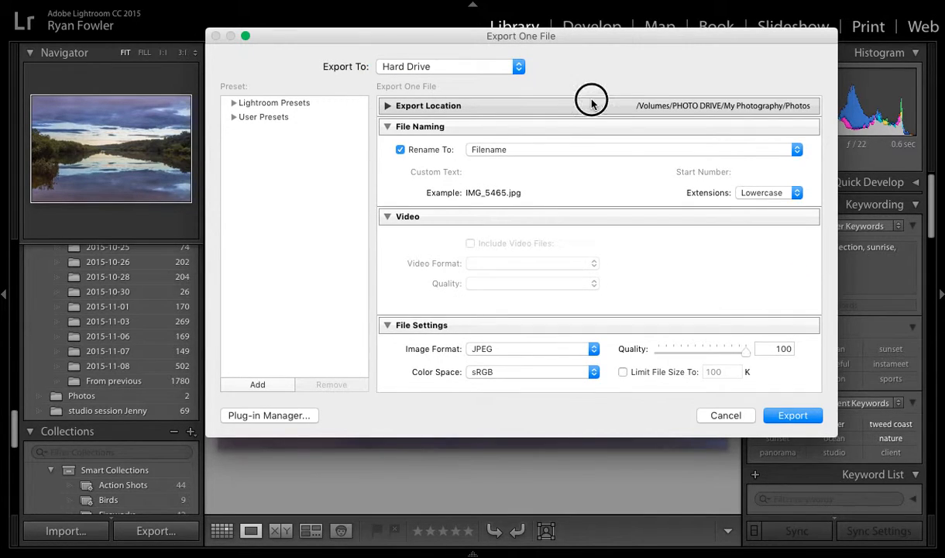
pyautogui.click(591, 102)
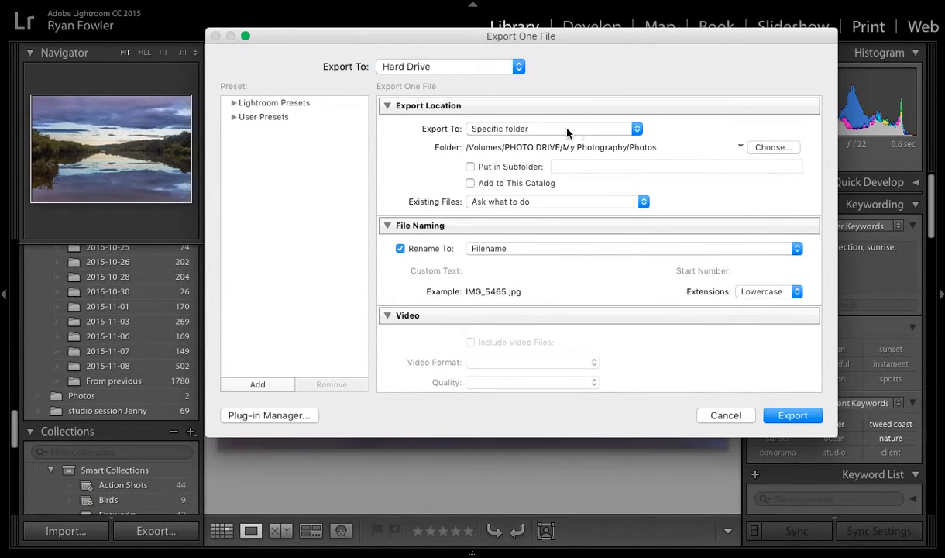
pyautogui.click(637, 130)
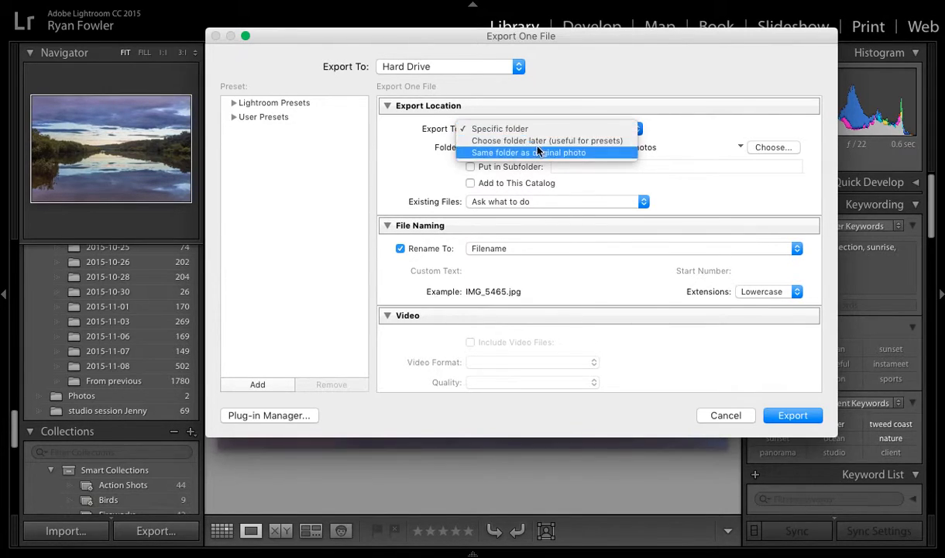
pyautogui.click(662, 134)
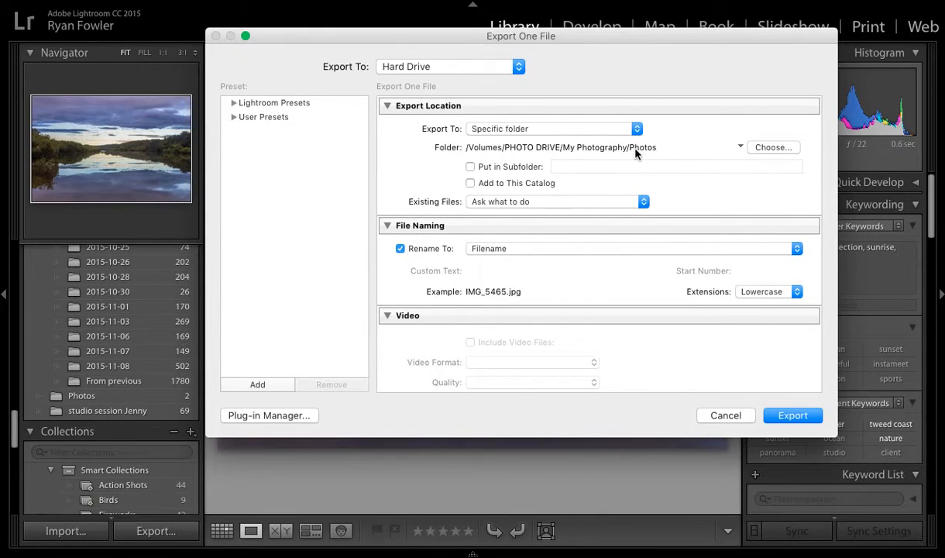
pyautogui.click(741, 147)
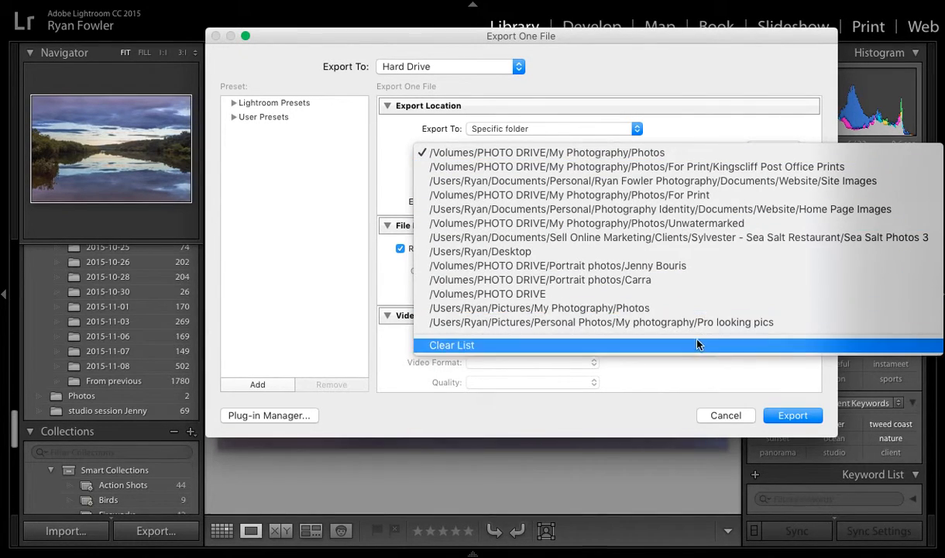
pyautogui.click(716, 133)
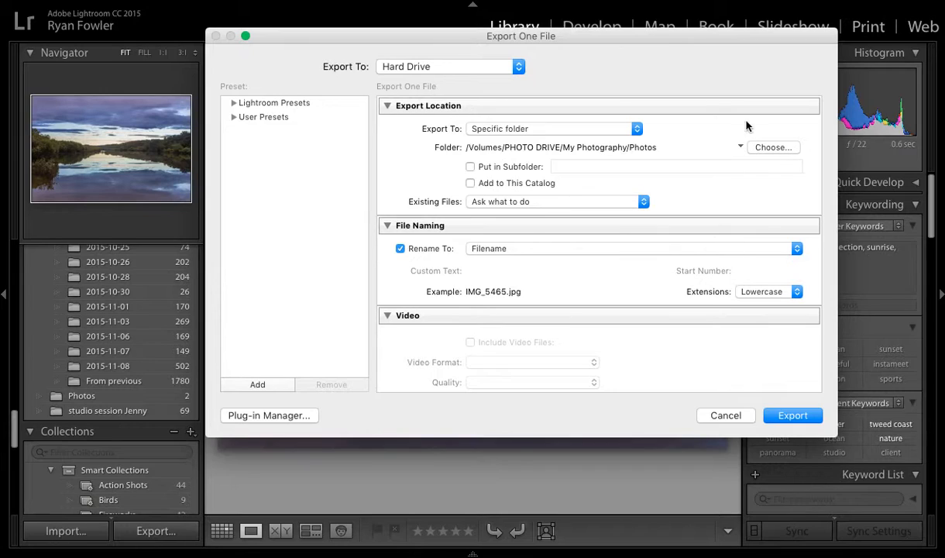
# Browse the contents of the Photos destination folder and close the folder chooser without picking another one
pyautogui.click(785, 151)
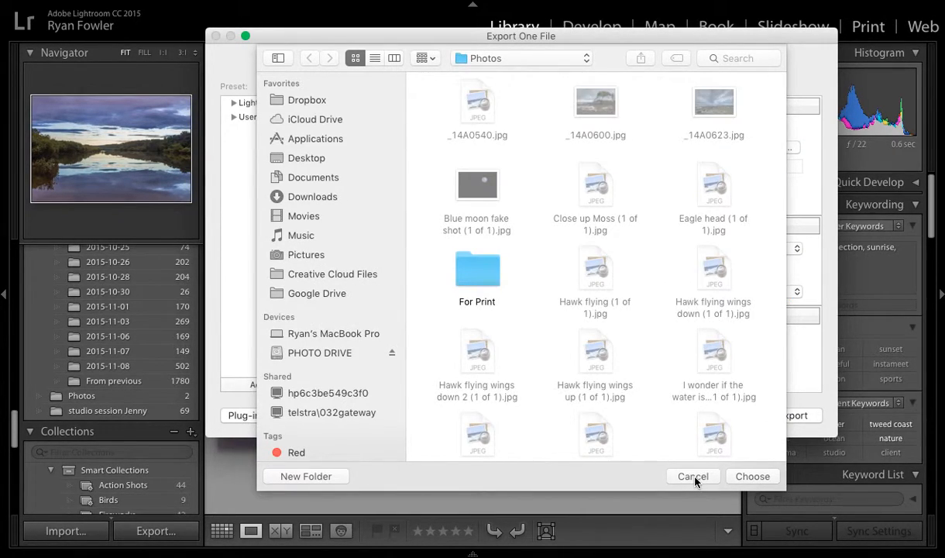
pyautogui.scroll(-1, 651, 394)
pyautogui.scroll(-15, 651, 395)
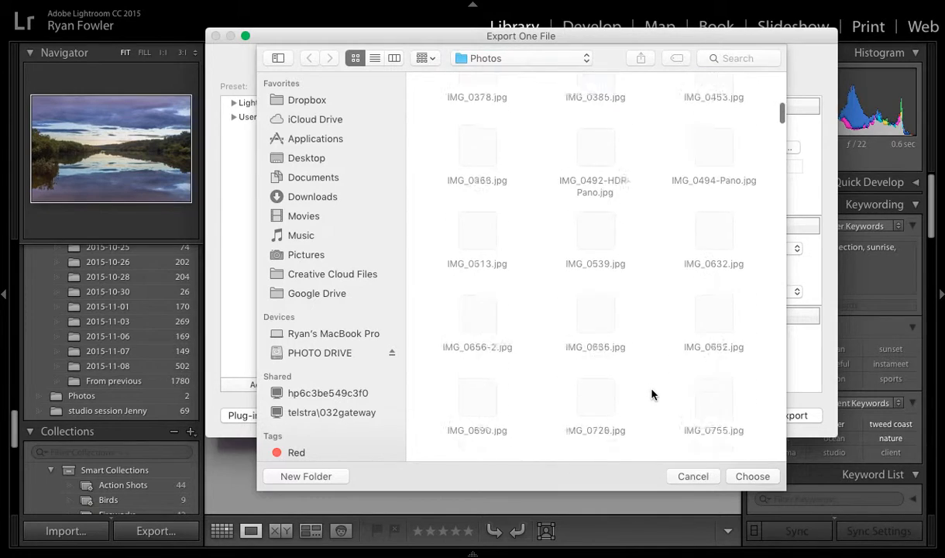
pyautogui.click(693, 476)
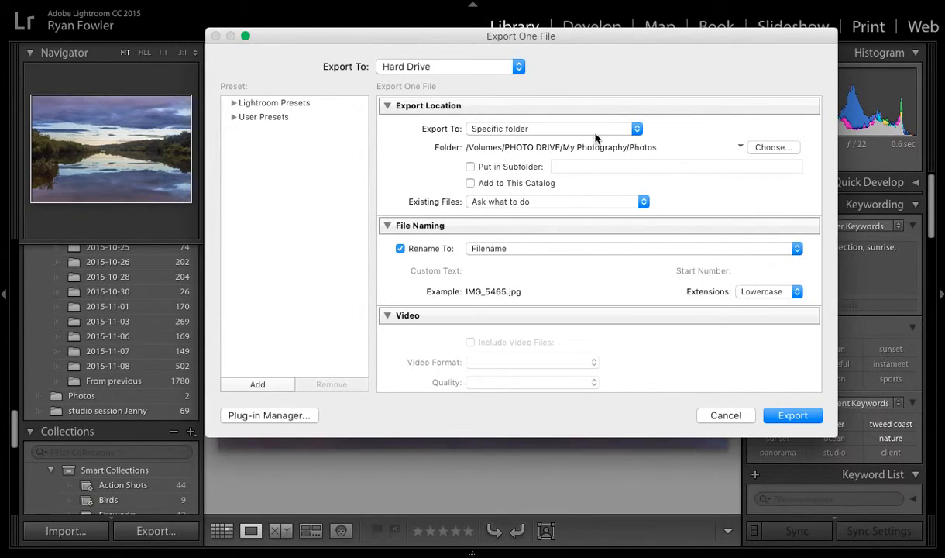
# Try putting the exported photo in a subfolder named "test", and turn the subfolder option back off
pyautogui.click(471, 168)
pyautogui.click(579, 167)
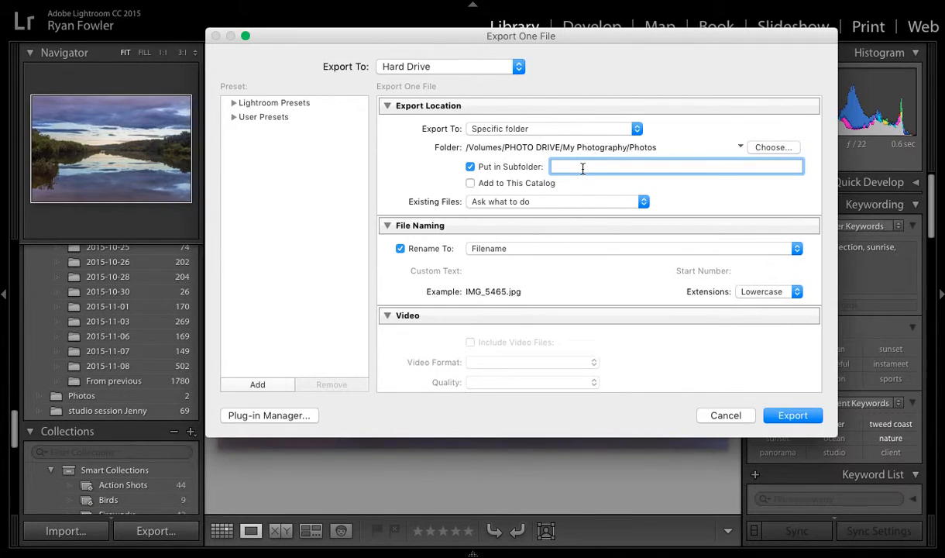
pyautogui.write('test')
pyautogui.press('BackSpace')
pyautogui.press('BackSpace')
pyautogui.press('BackSpace')
pyautogui.press('BackSpace')
pyautogui.click(471, 167)
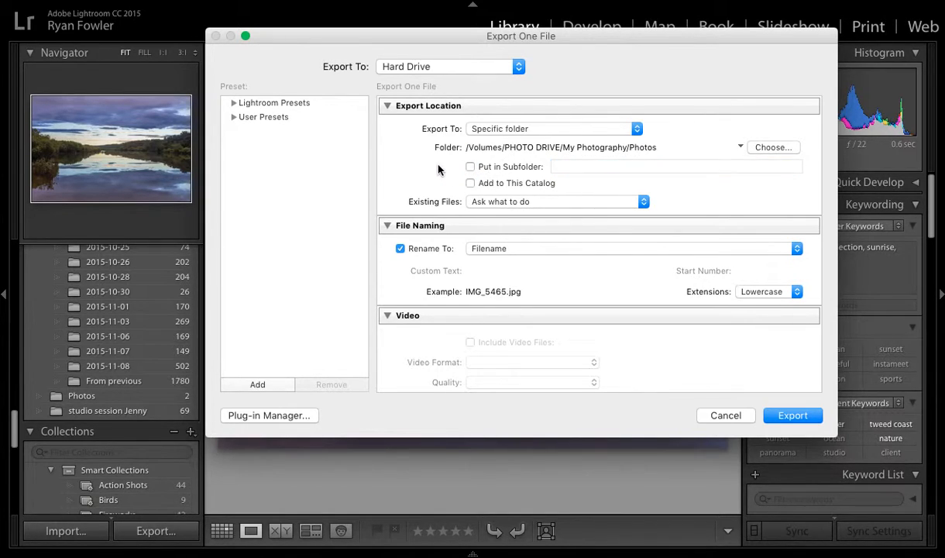
# Review the options for handling existing files with the same name in the export folder
pyautogui.scroll(-1, 438, 169)
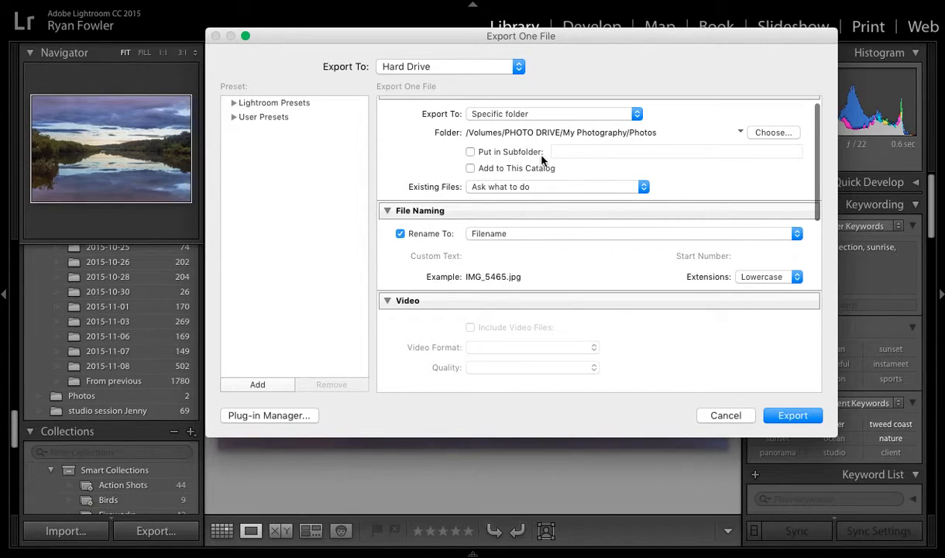
pyautogui.scroll(-3, 597, 156)
pyautogui.scroll(3, 667, 131)
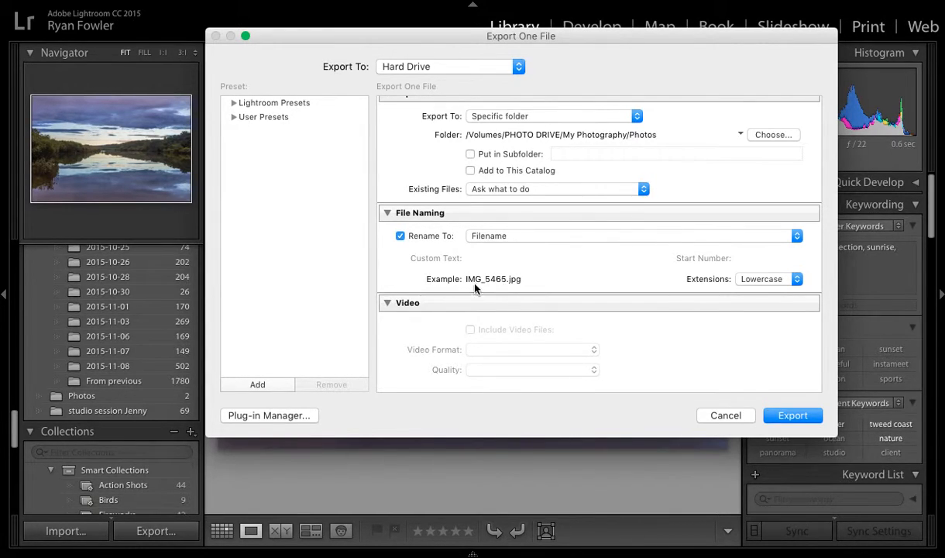
pyautogui.click(528, 194)
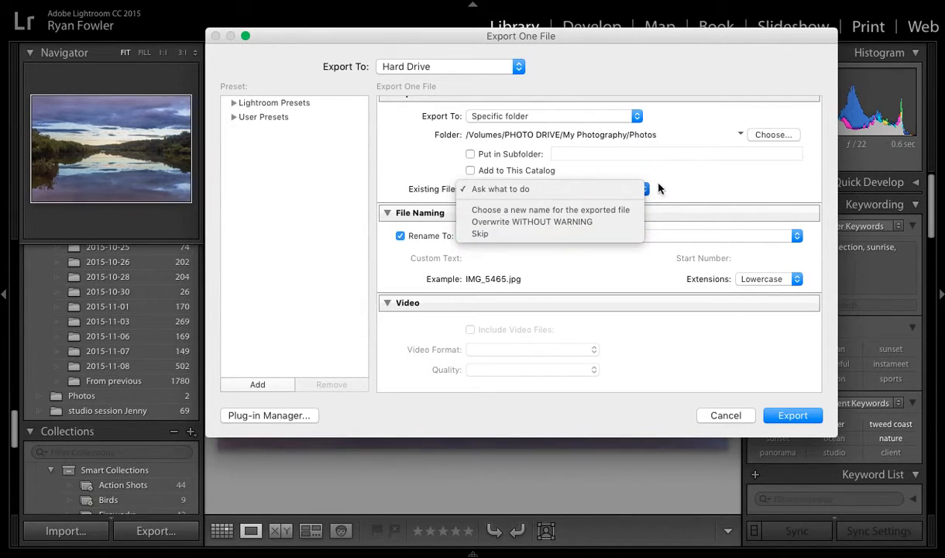
pyautogui.click(684, 192)
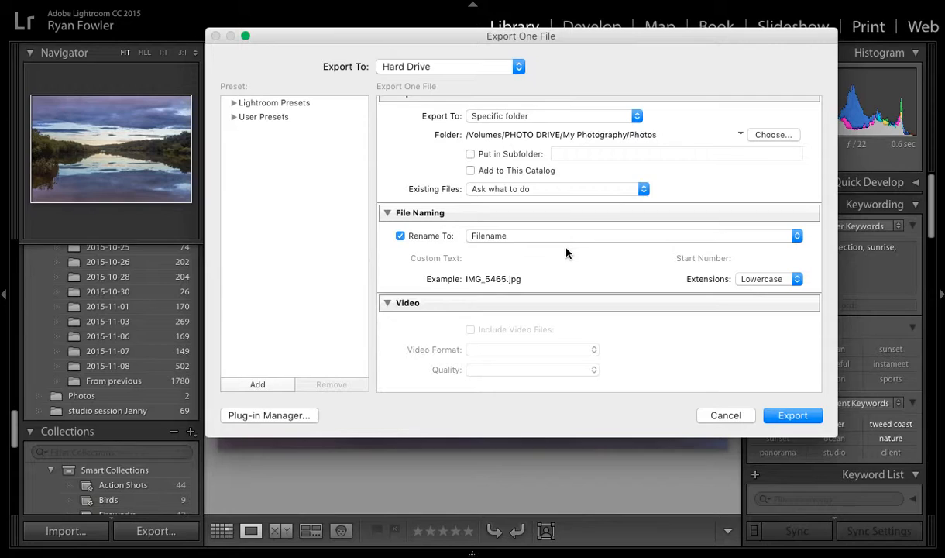
# Review the file naming options: the rename templates, renaming switched off and on, and the letter case of extensions
pyautogui.scroll(-3, 566, 253)
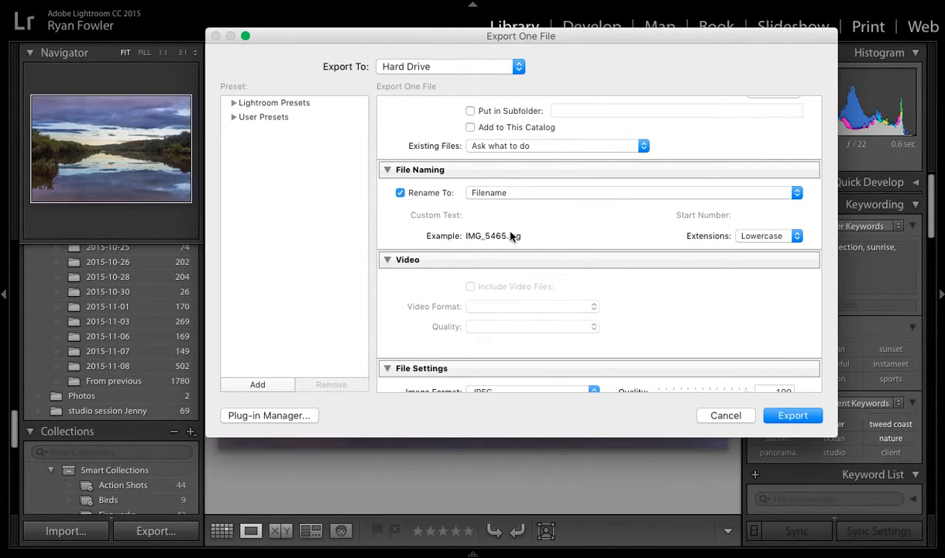
pyautogui.click(519, 198)
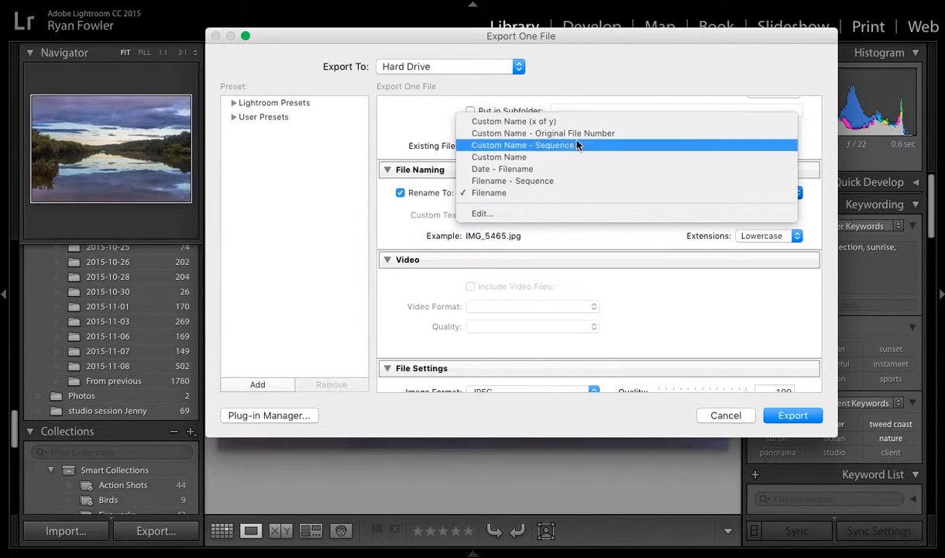
pyautogui.click(580, 237)
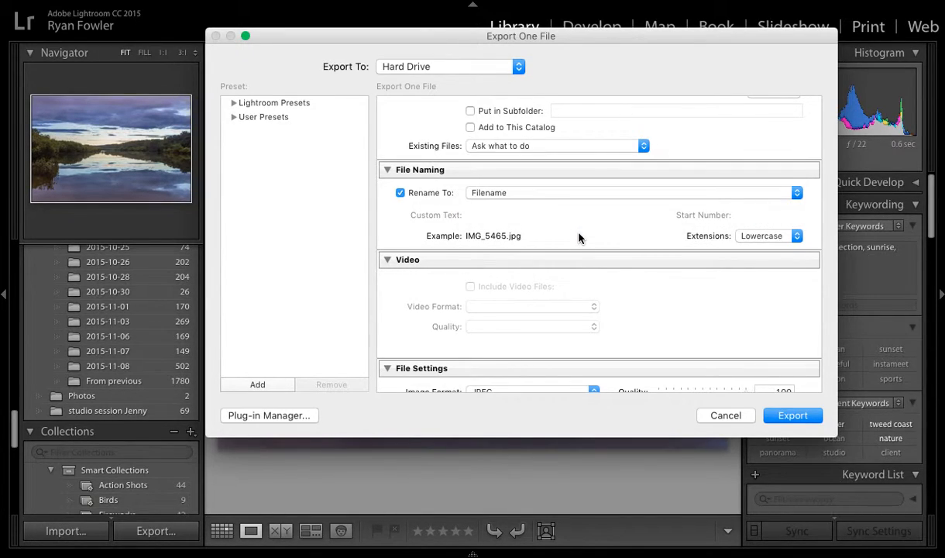
pyautogui.click(399, 192)
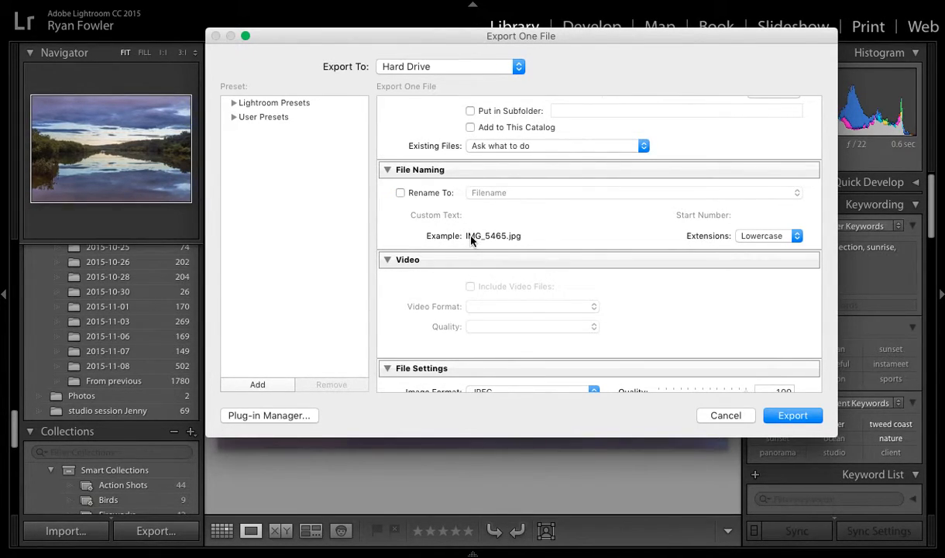
pyautogui.click(400, 192)
pyautogui.scroll(-2, 620, 224)
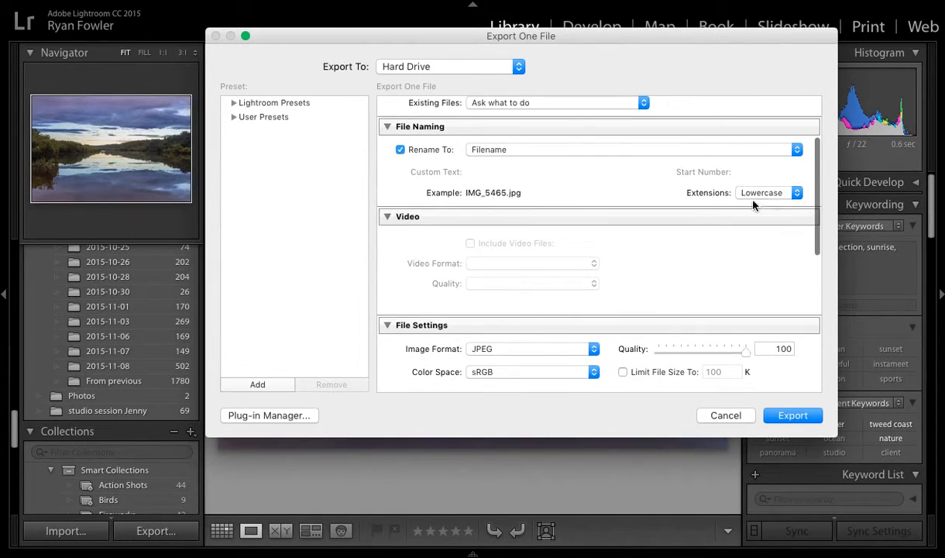
pyautogui.click(796, 194)
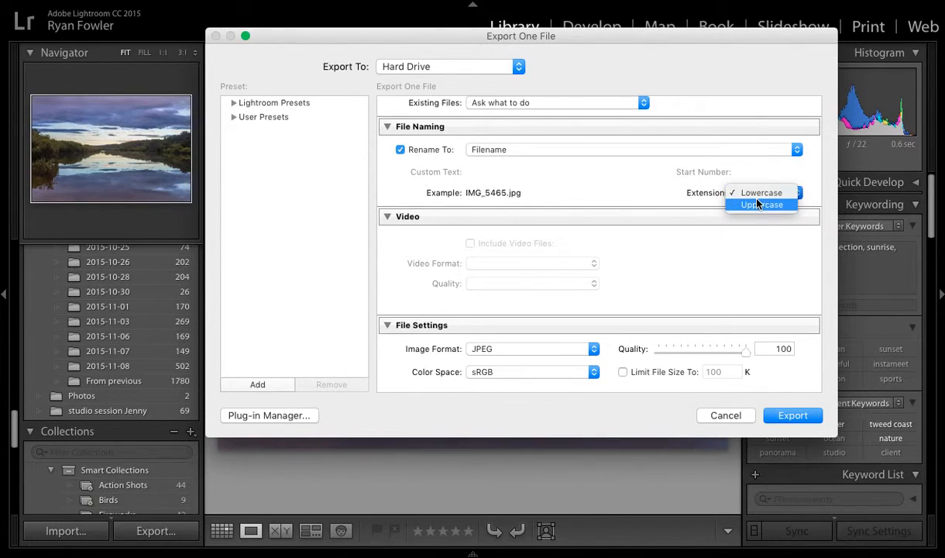
pyautogui.click(719, 201)
# Review the available image formats and color spaces in the file settings, keeping JPEG and sRGB
pyautogui.scroll(-3, 612, 191)
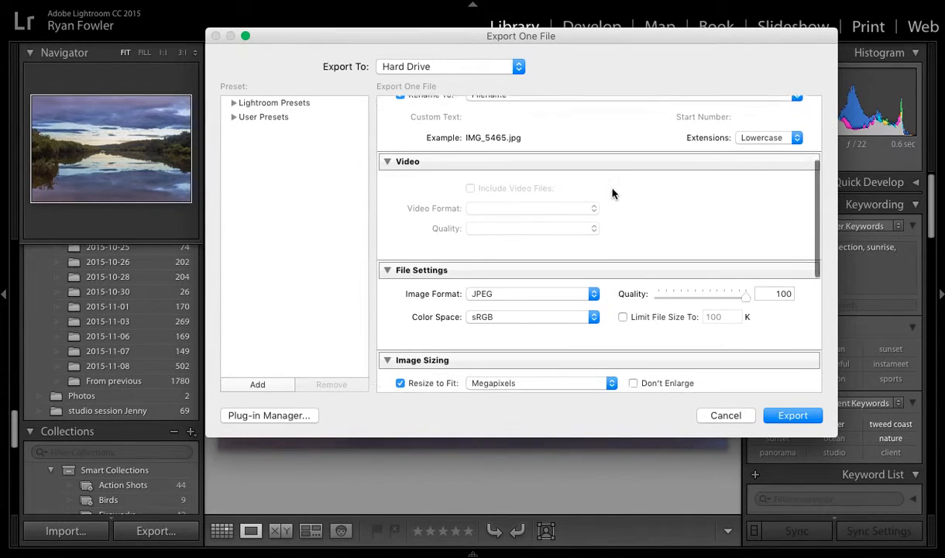
pyautogui.scroll(-4, 612, 191)
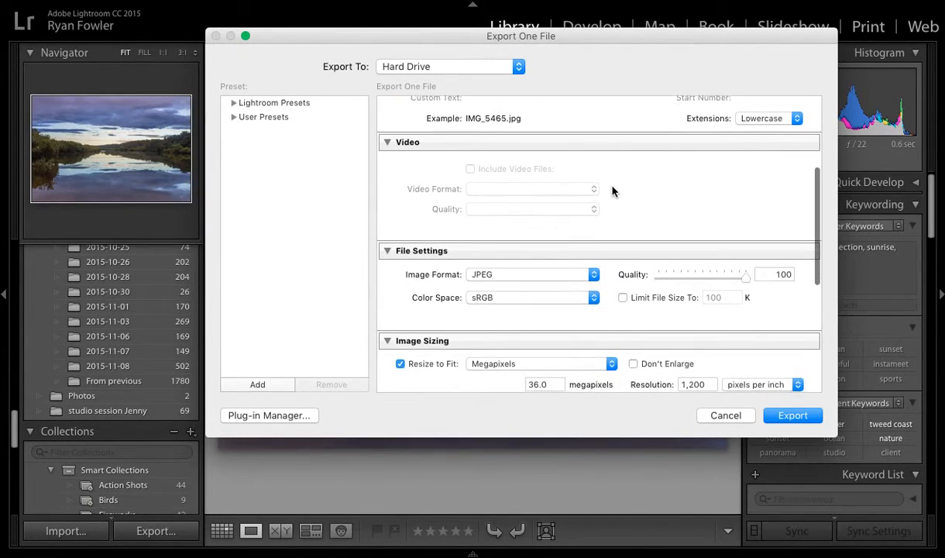
pyautogui.scroll(2, 612, 192)
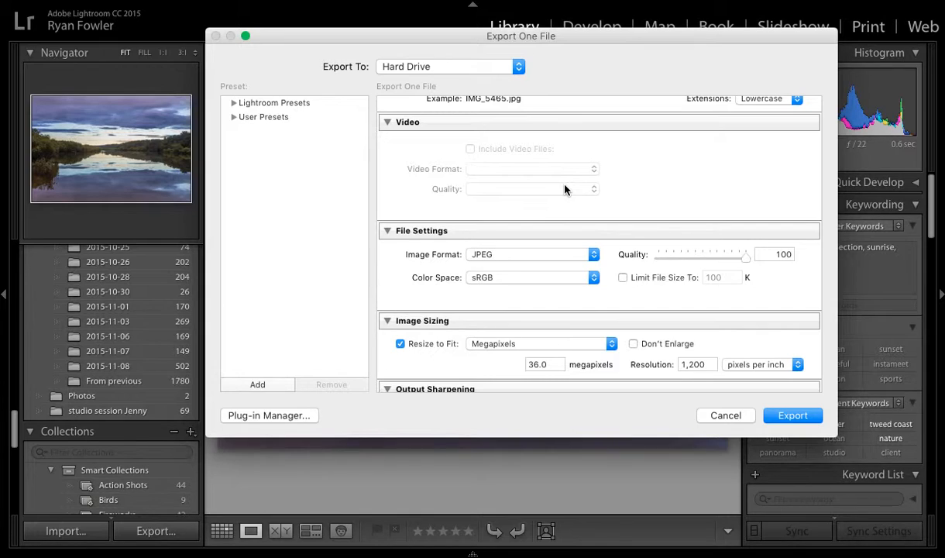
pyautogui.scroll(-3, 589, 187)
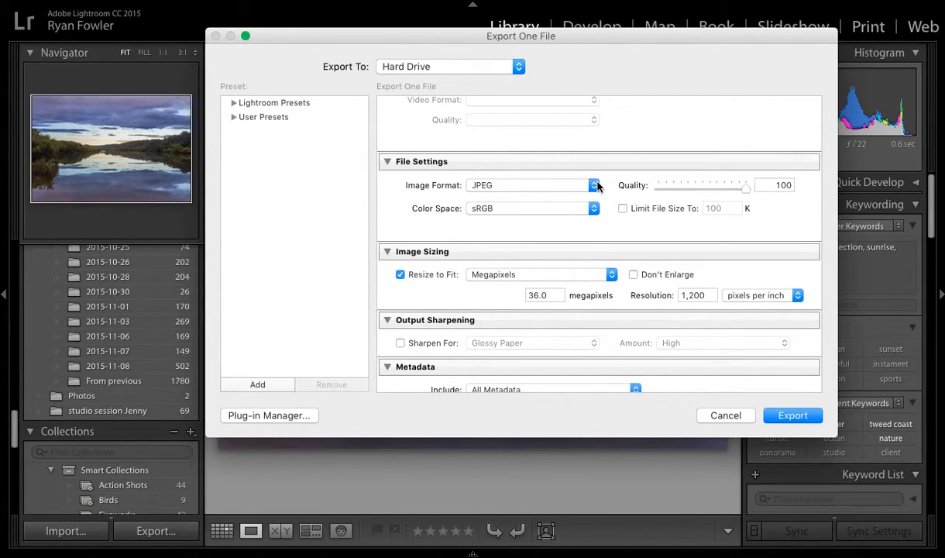
pyautogui.click(595, 186)
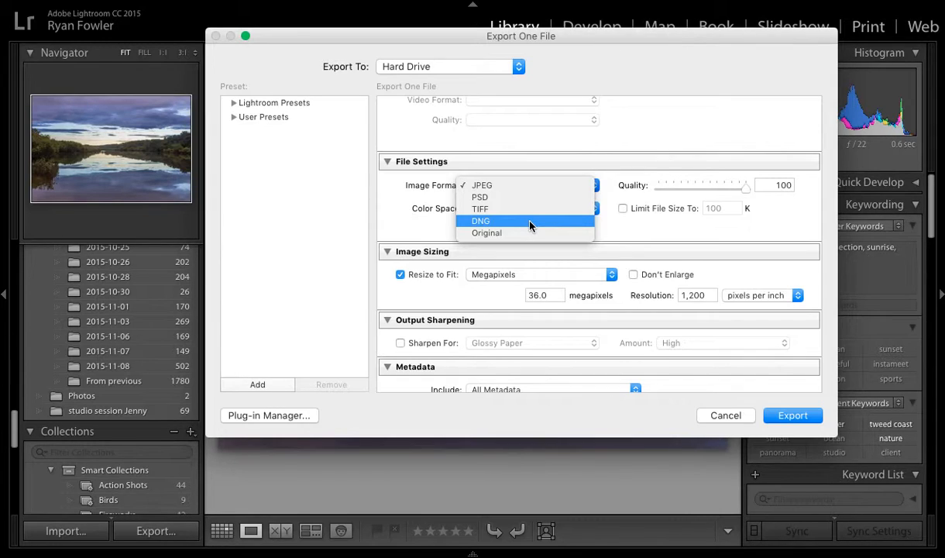
pyautogui.click(608, 187)
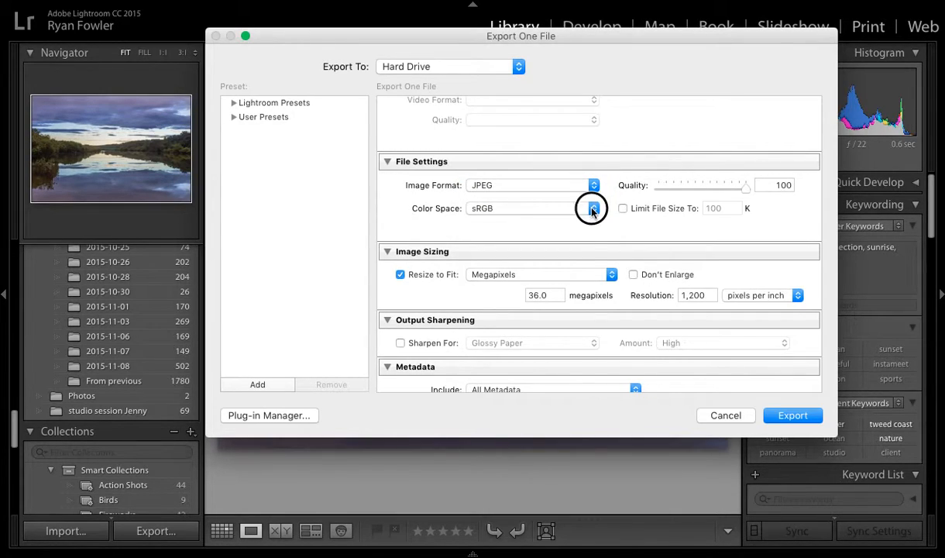
pyautogui.click(594, 209)
pyautogui.click(552, 210)
# Try PSD as the export image format and switch back to JPEG
pyautogui.click(594, 186)
pyautogui.click(568, 199)
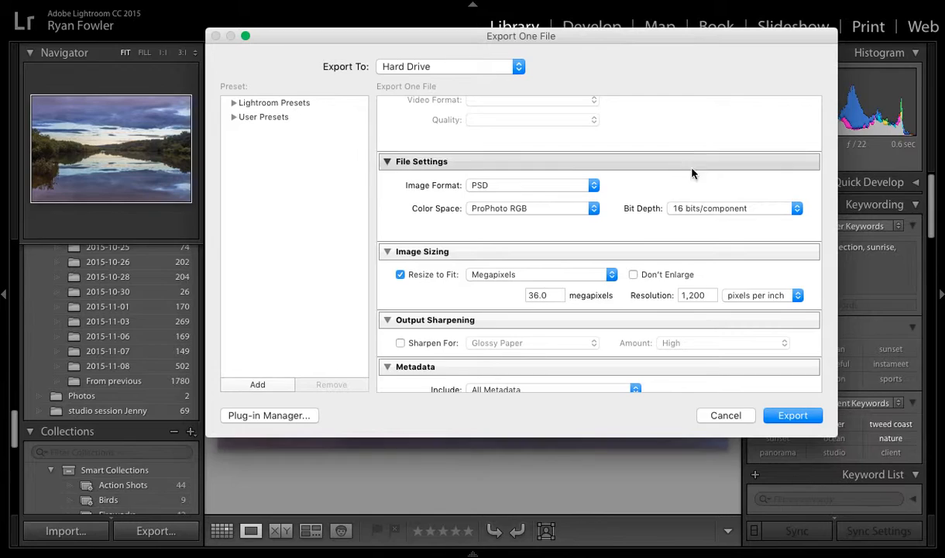
pyautogui.click(582, 185)
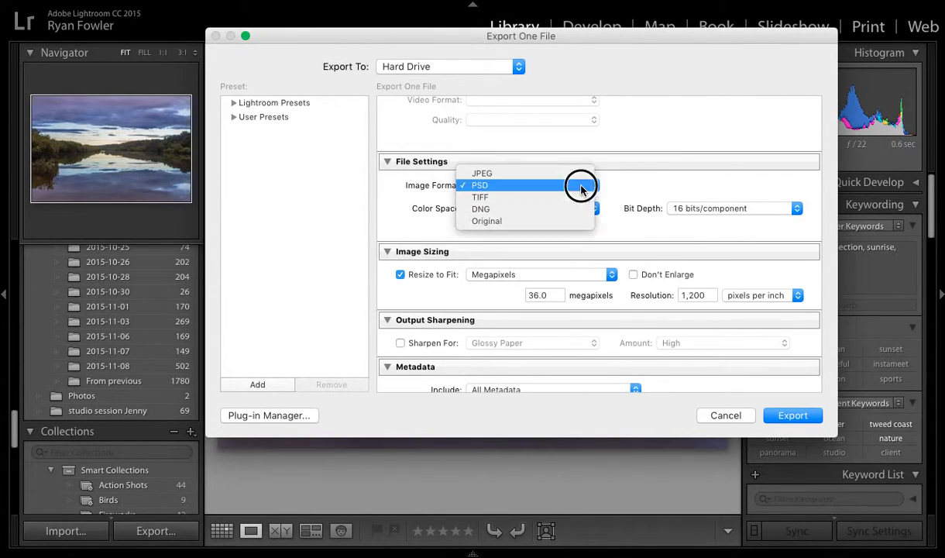
pyautogui.click(575, 169)
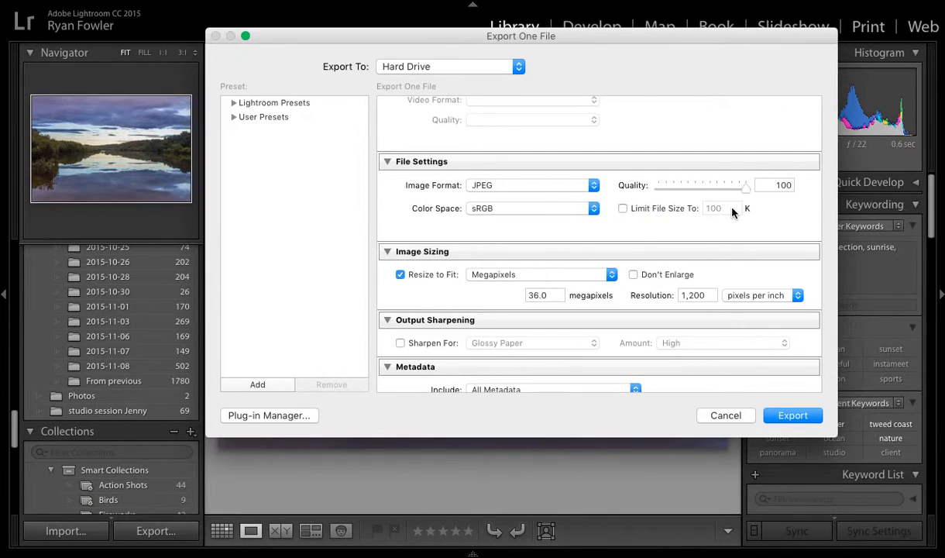
# Set the JPEG quality to 100
pyautogui.moveTo(716, 186); pyautogui.dragTo(744, 186)
pyautogui.scroll(-3, 610, 231)
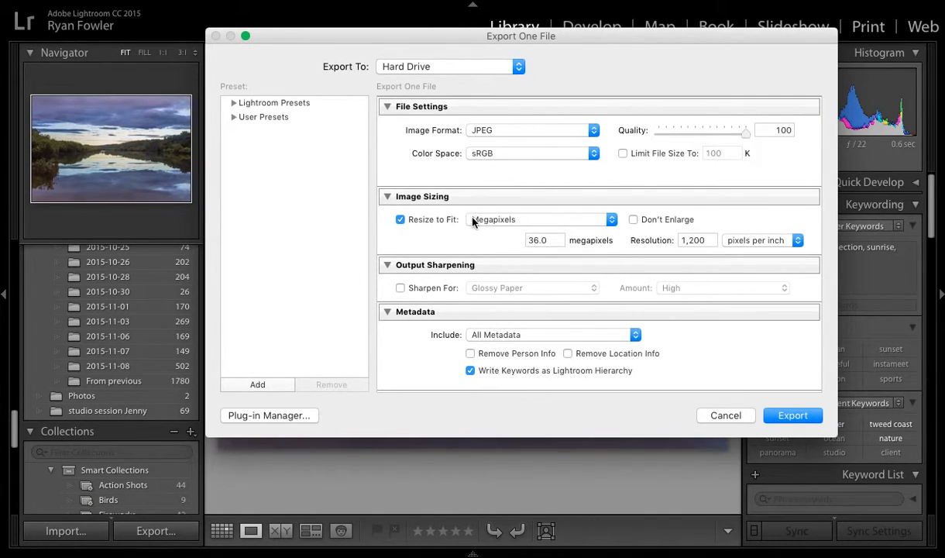
# Review the resize-to-fit methods, keeping Megapixels, and switch Don't Enlarge on and off again
pyautogui.click(608, 219)
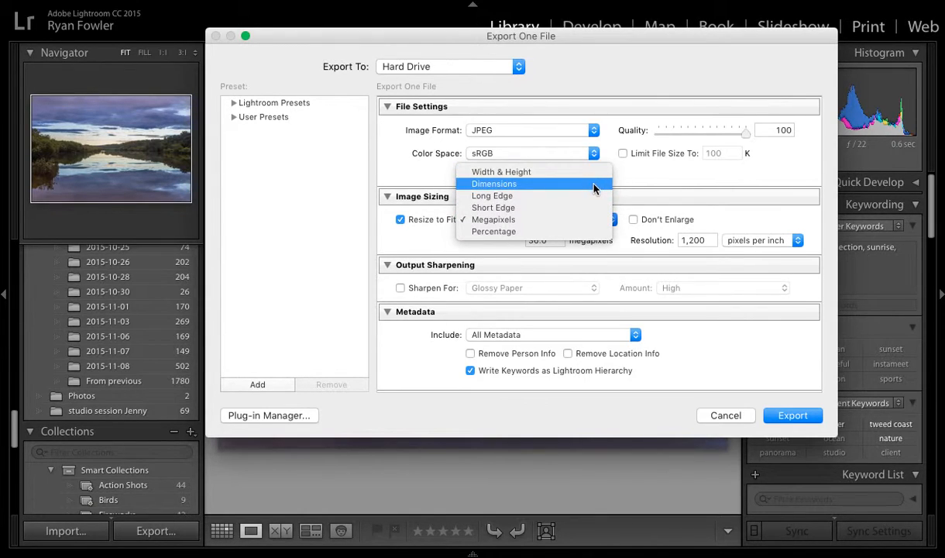
pyautogui.click(408, 233)
pyautogui.click(636, 221)
pyautogui.click(636, 221)
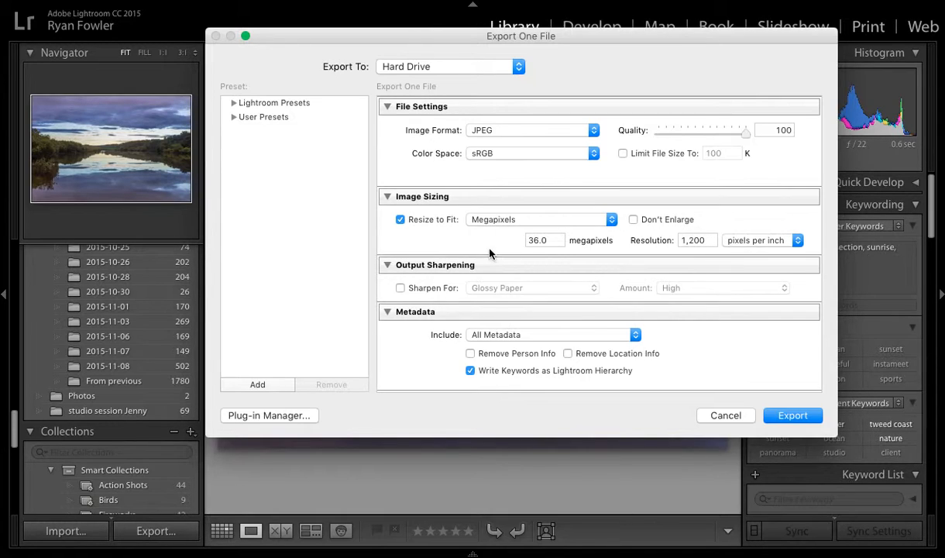
# Try output sharpening with its paper types and amounts, keeping Glossy Paper and High, and switch the sharpening off again
pyautogui.scroll(-3, 490, 253)
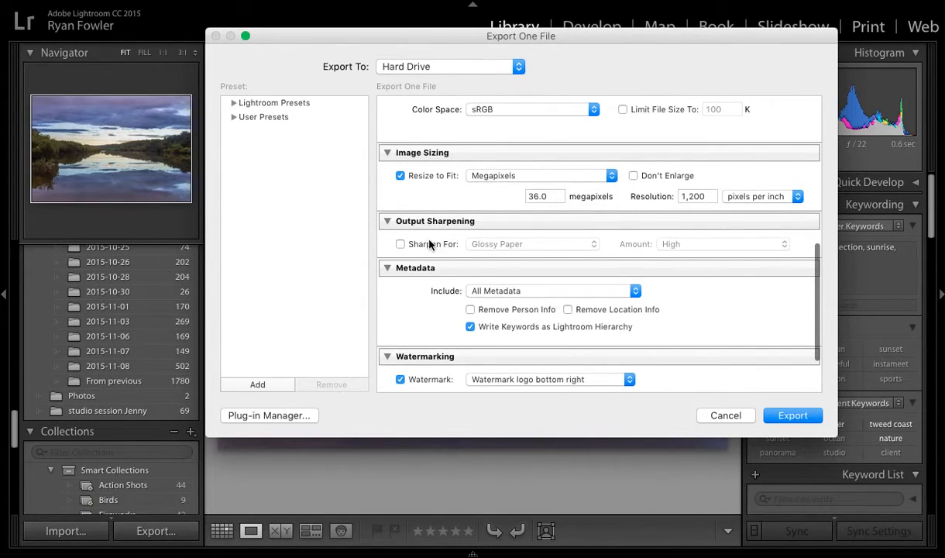
pyautogui.click(401, 245)
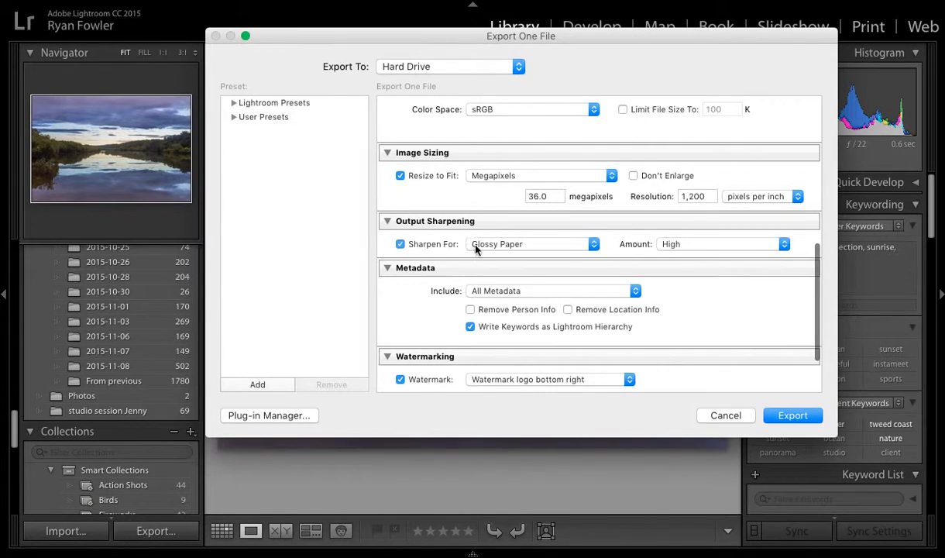
pyautogui.click(594, 245)
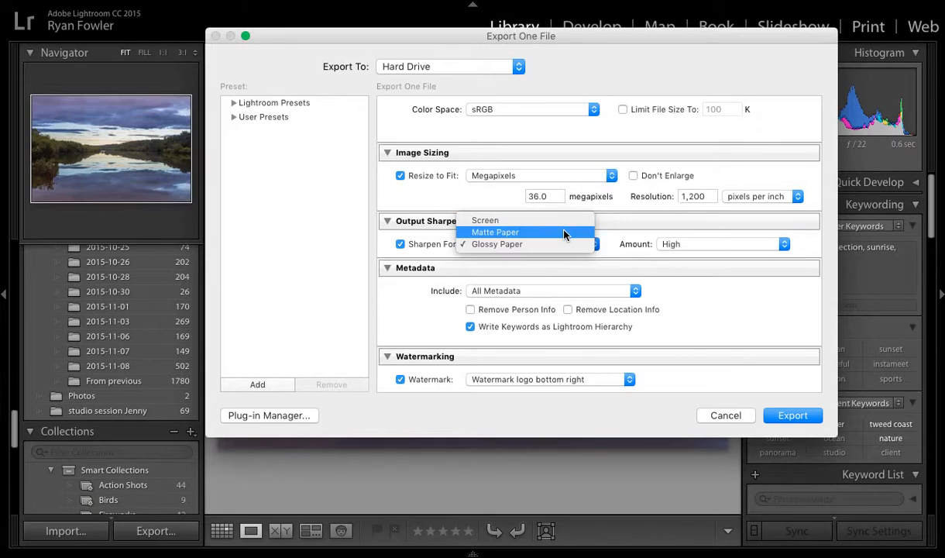
pyautogui.click(610, 247)
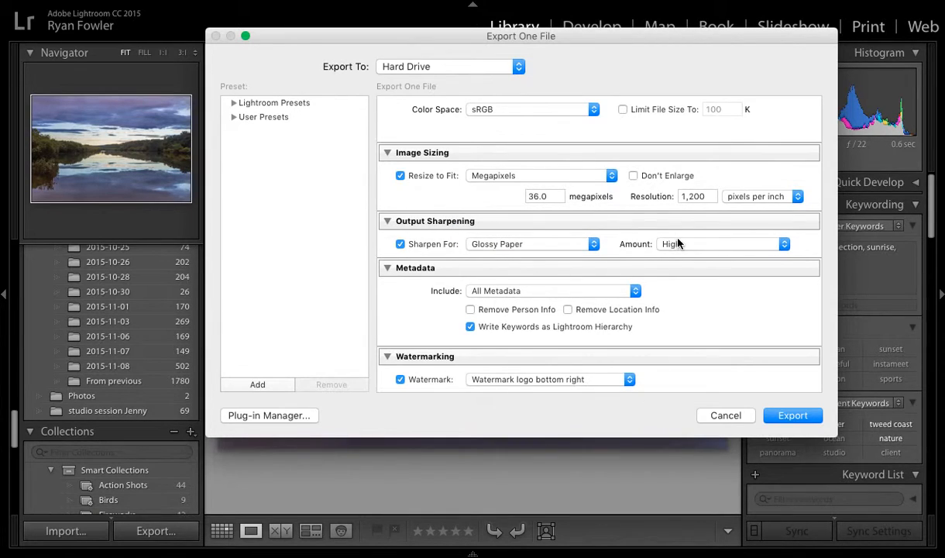
pyautogui.click(680, 243)
pyautogui.click(629, 248)
pyautogui.scroll(-2, 434, 308)
pyautogui.scroll(-2, 434, 310)
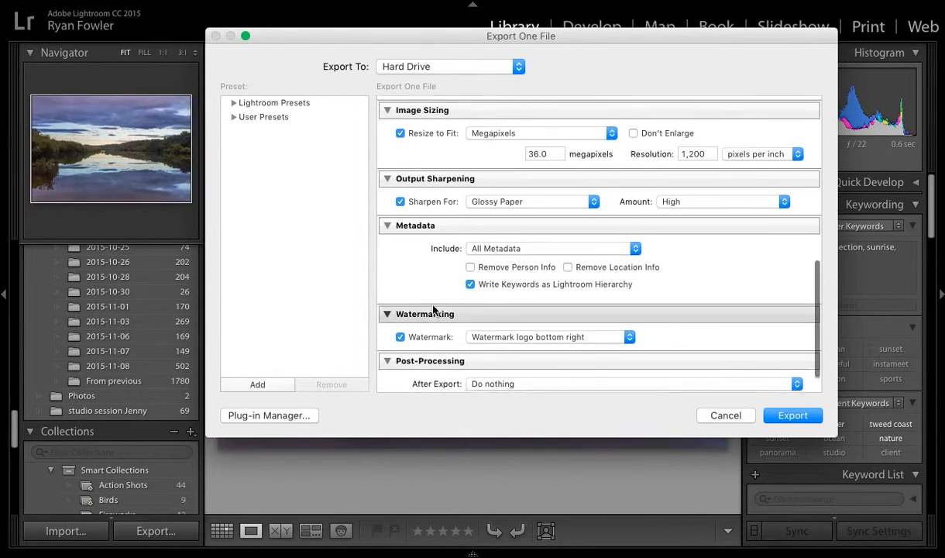
pyautogui.click(400, 193)
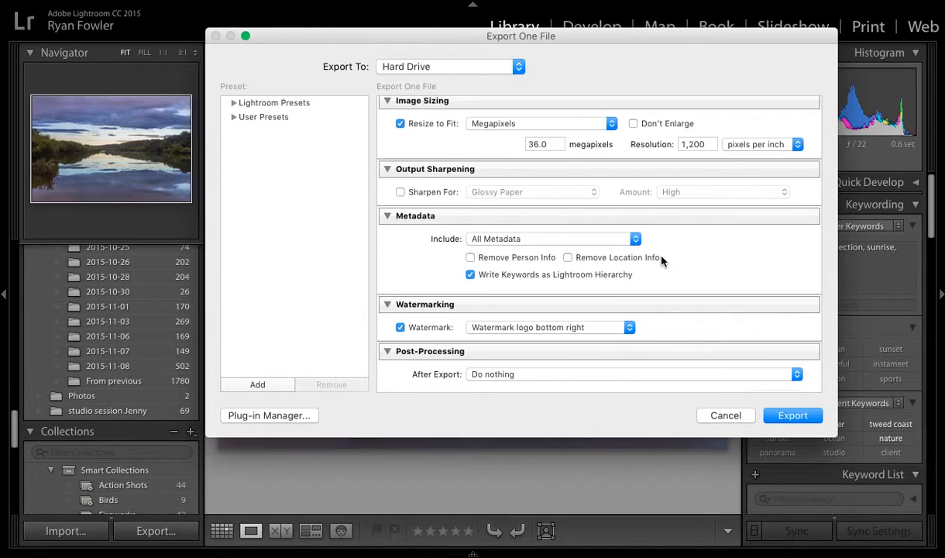
# Review which metadata can be included in the export, keeping All Metadata
pyautogui.scroll(-2, 632, 245)
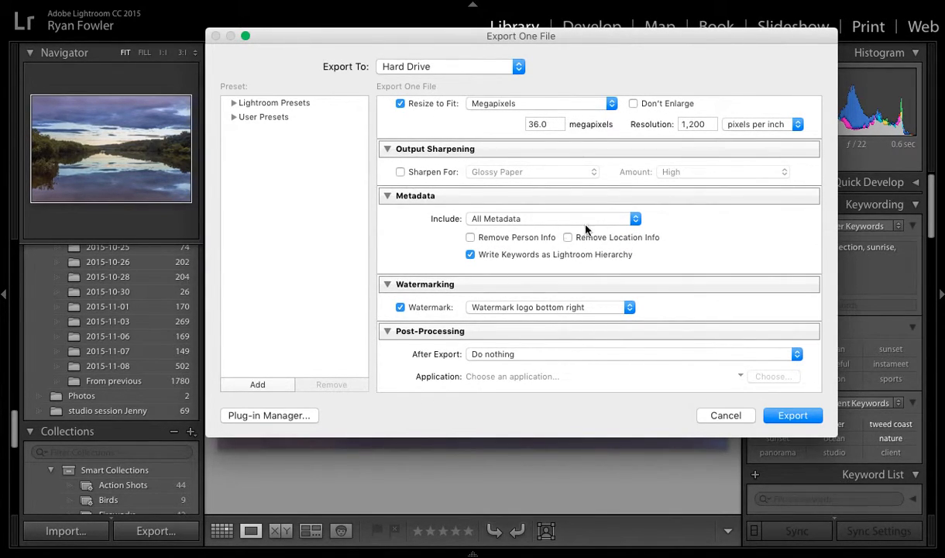
pyautogui.click(635, 220)
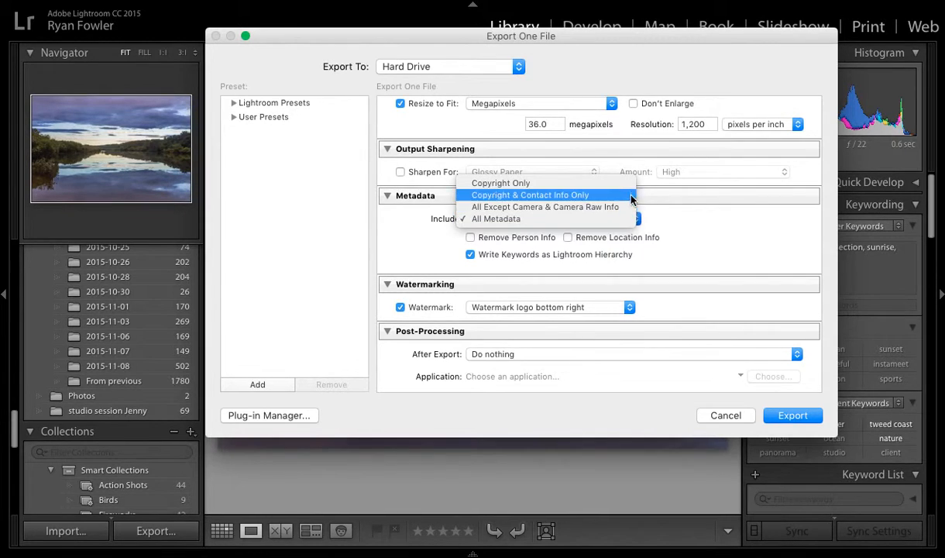
pyautogui.click(589, 218)
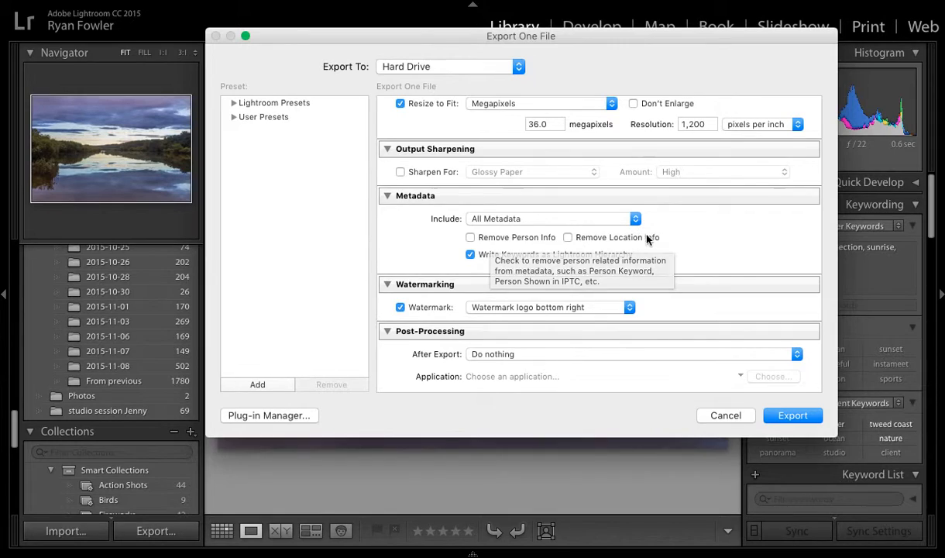
# Review the watermark choices and the after-export actions, keeping Watermark logo bottom right and Do nothing
pyautogui.scroll(-2, 673, 235)
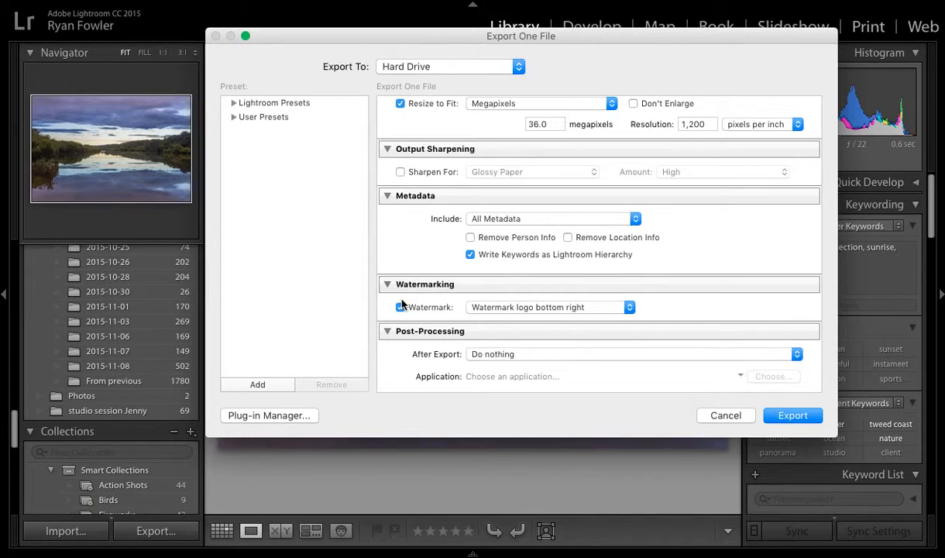
pyautogui.click(474, 307)
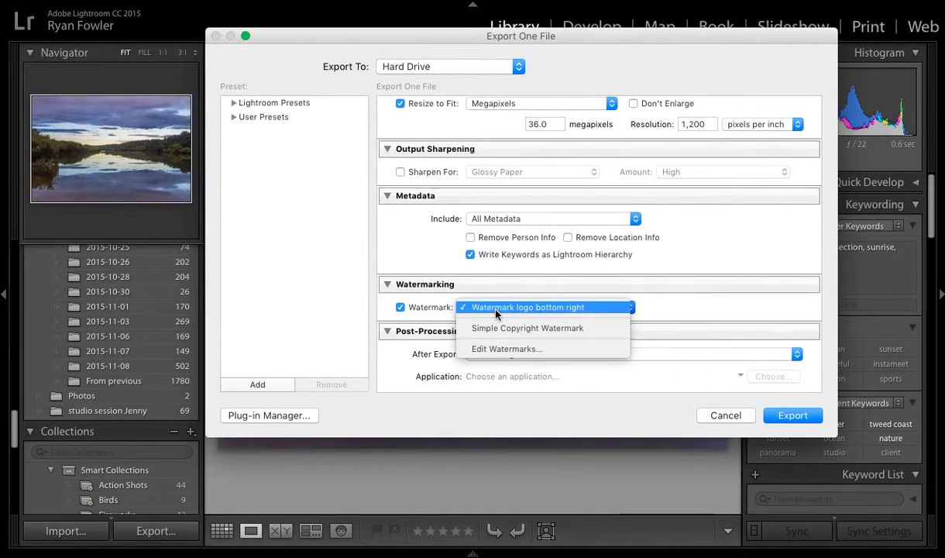
pyautogui.click(580, 307)
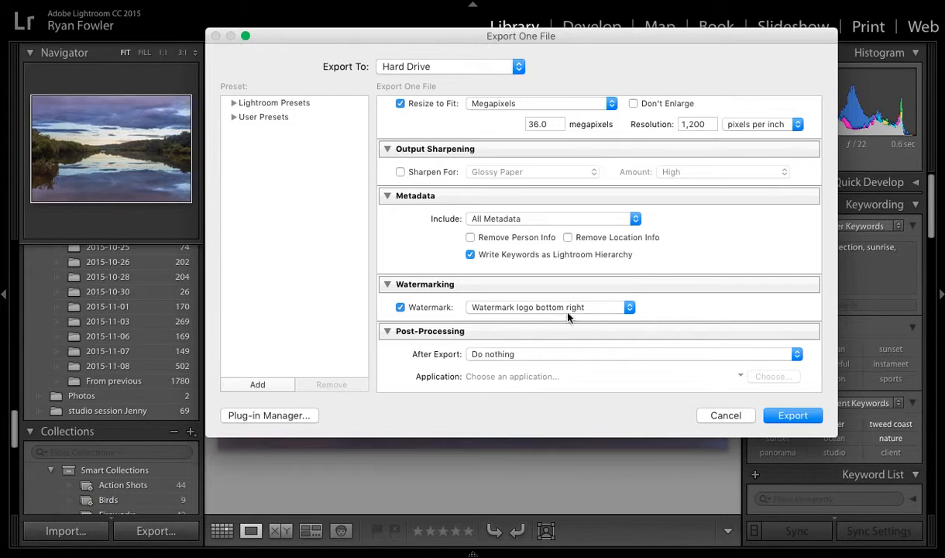
pyautogui.scroll(-3, 650, 314)
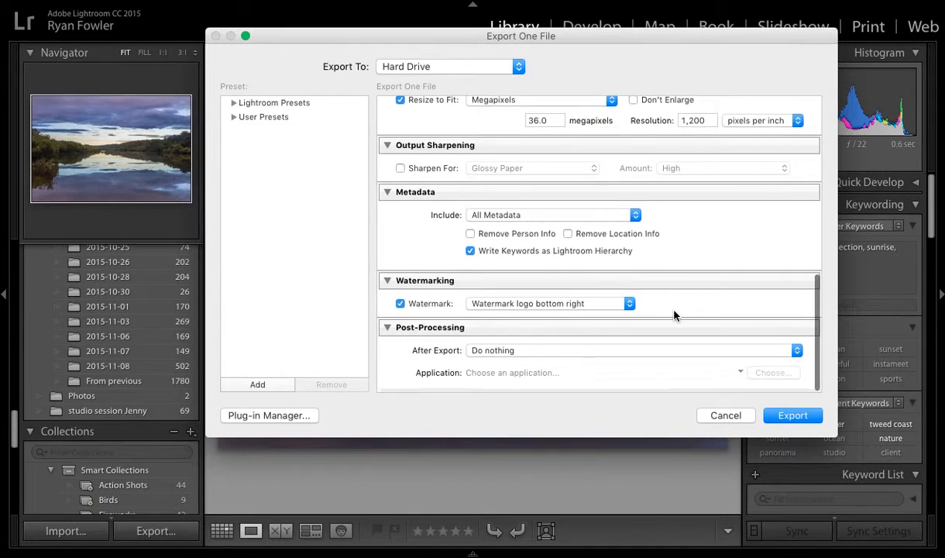
pyautogui.click(647, 355)
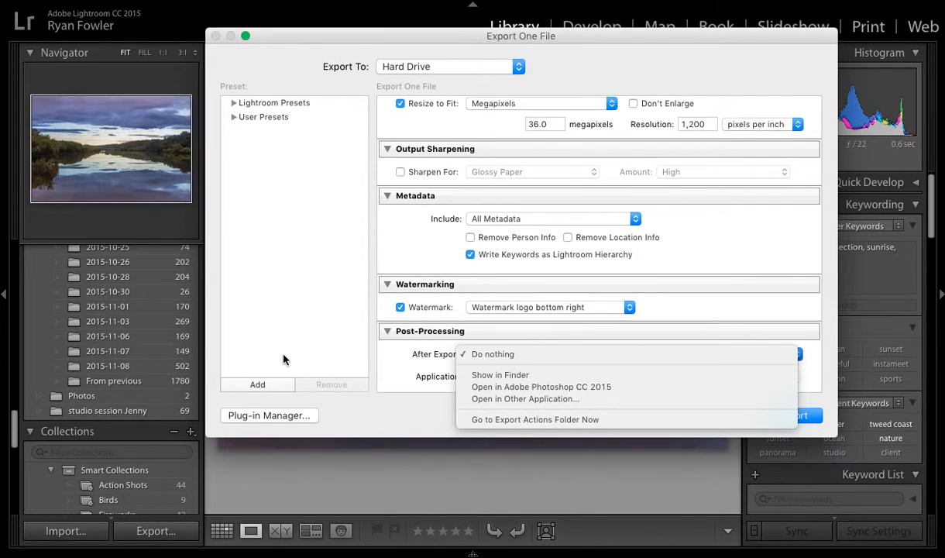
pyautogui.click(380, 342)
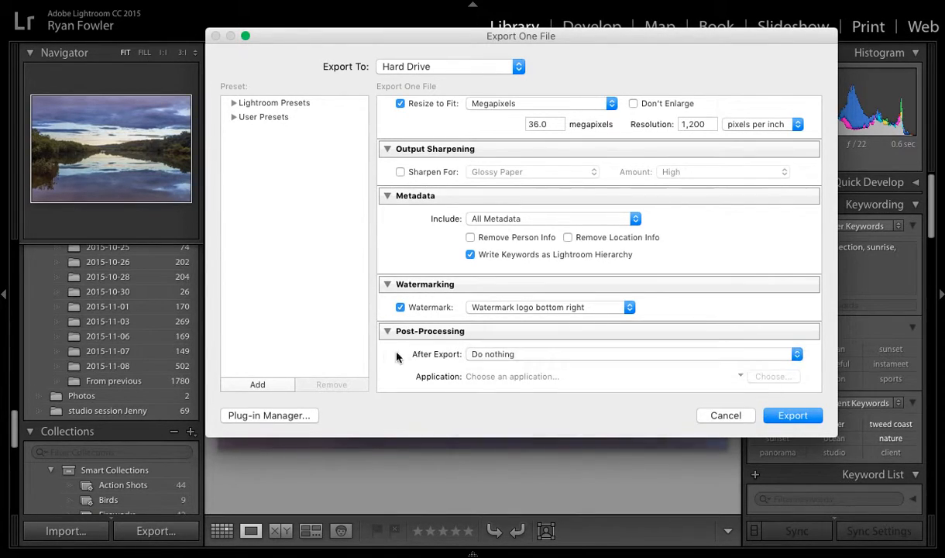
# Start exporting the photo and cancel the export at the existing-file conflict
pyautogui.click(792, 416)
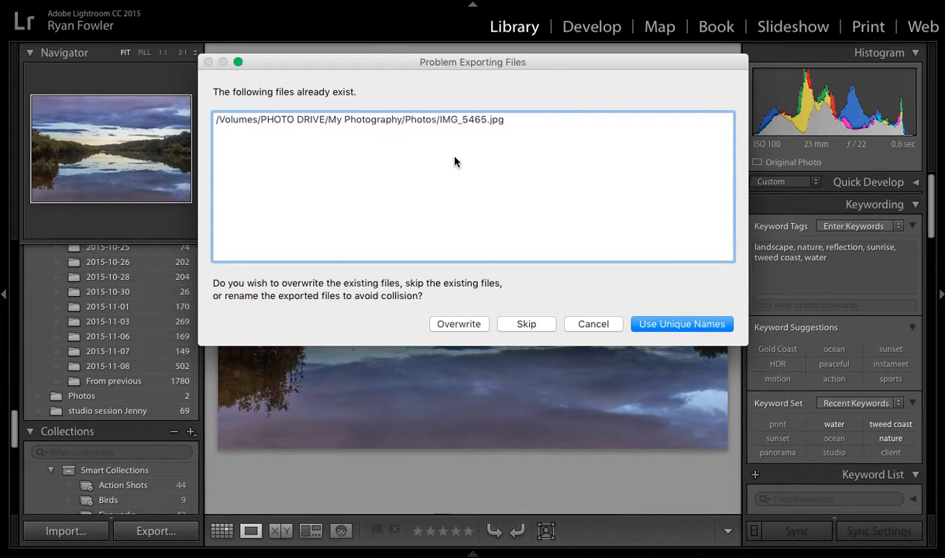
pyautogui.moveTo(492, 71); pyautogui.dragTo(501, 97)
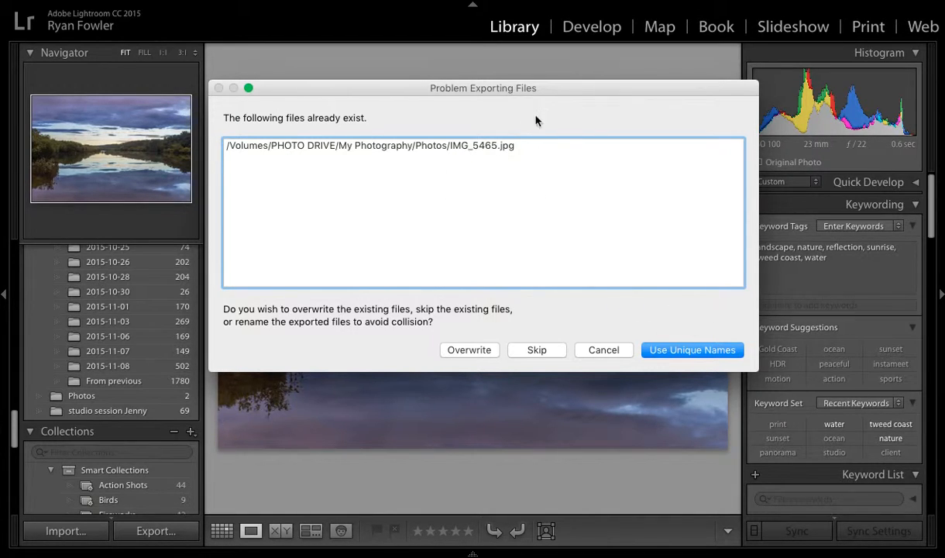
pyautogui.click(604, 351)
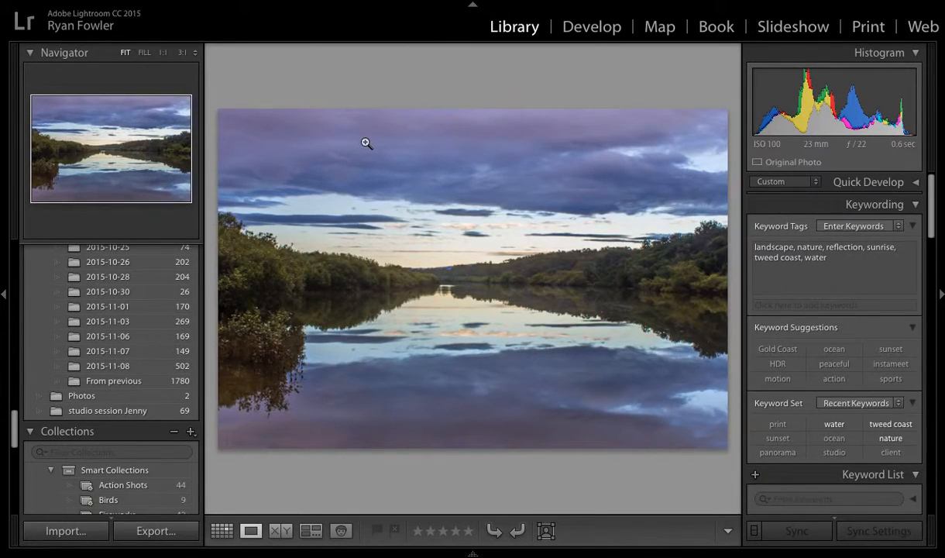